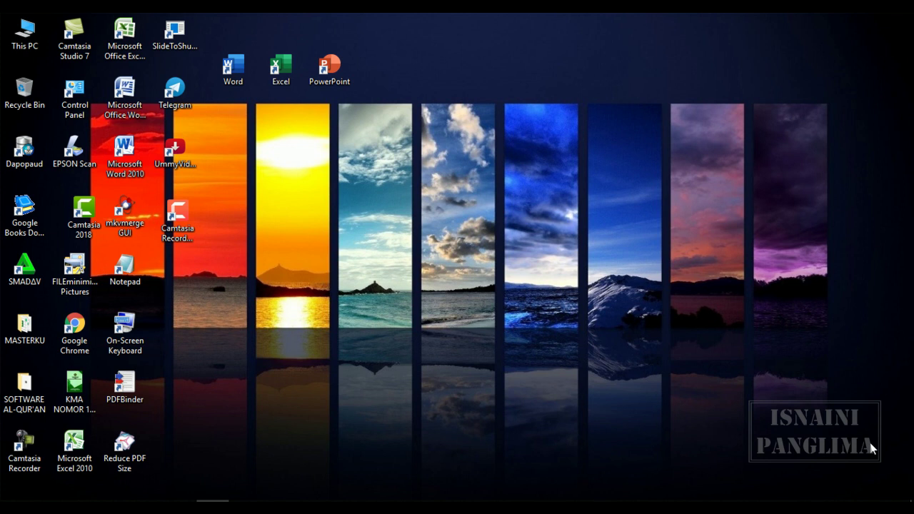
# - Launch Excel 2016 with a blank Book1 and open Excel Options on the General page
pyautogui.rightClick(377, 204)
pyautogui.click(420, 246)
pyautogui.doubleClick(281, 70)
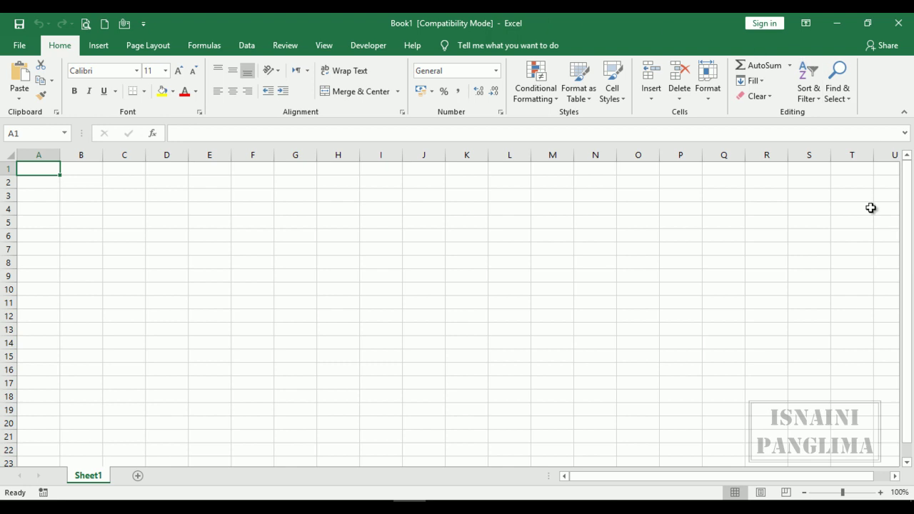
pyautogui.click(339, 247)
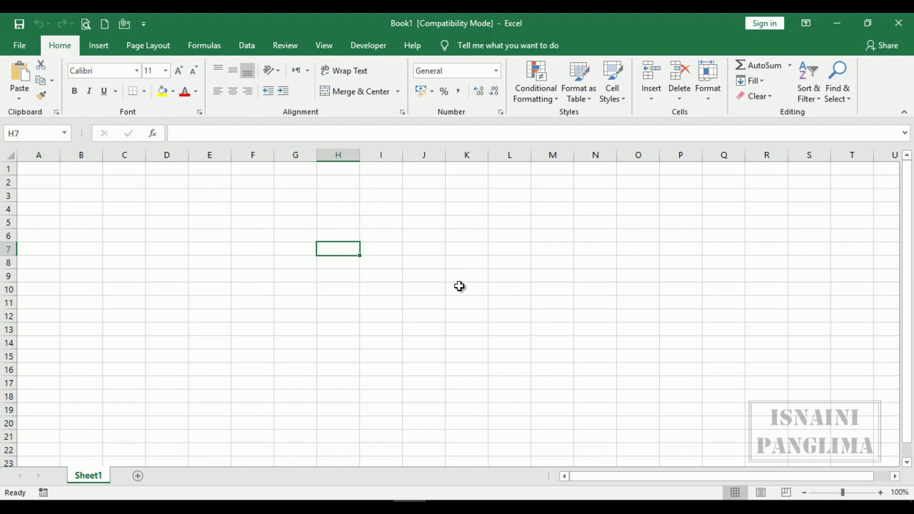
pyautogui.click(373, 289)
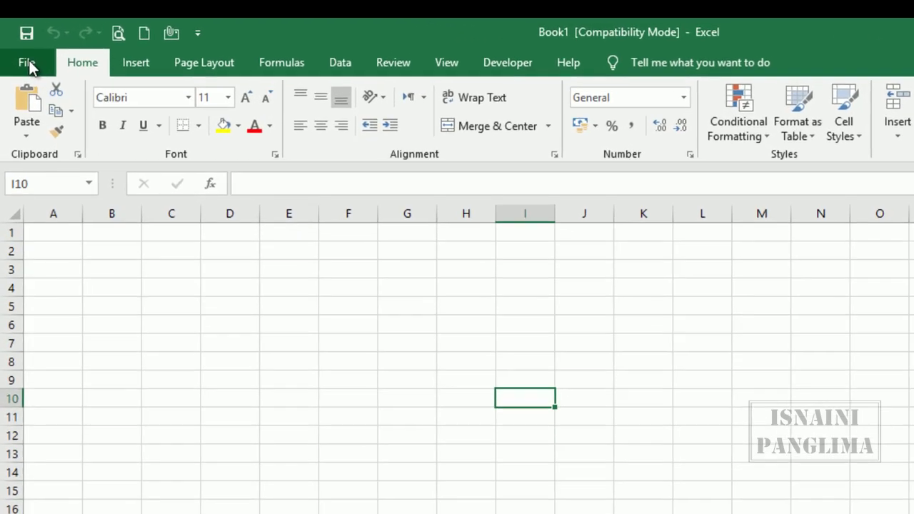
pyautogui.click(22, 48)
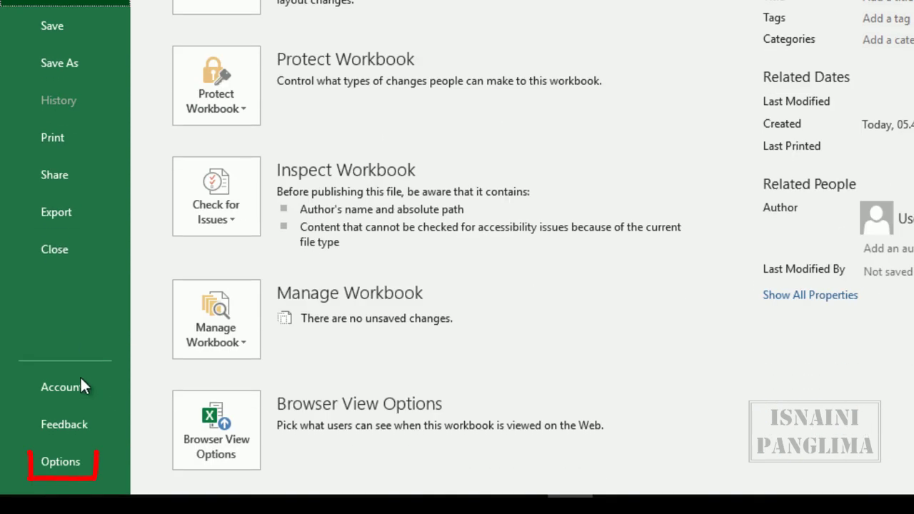
pyautogui.click(69, 466)
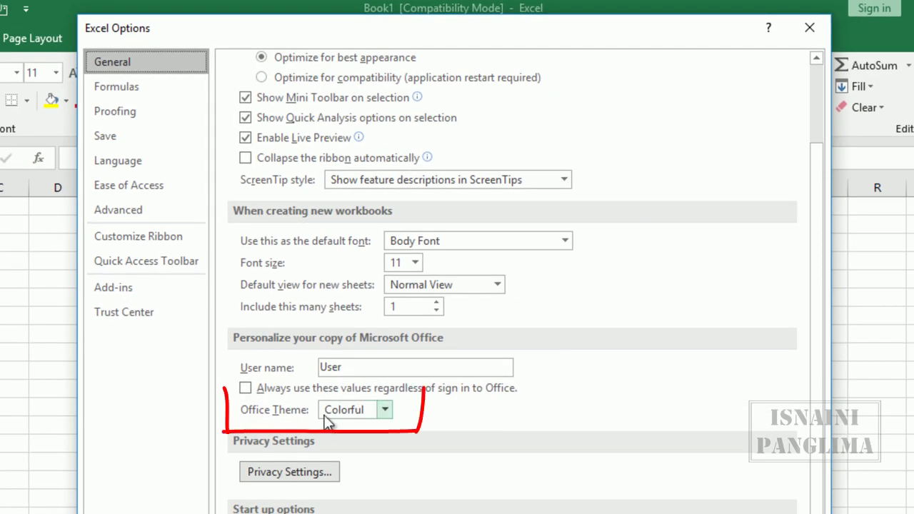
# - Change the Office Theme from Colorful to Dark Gray and confirm with OK
pyautogui.click(384, 410)
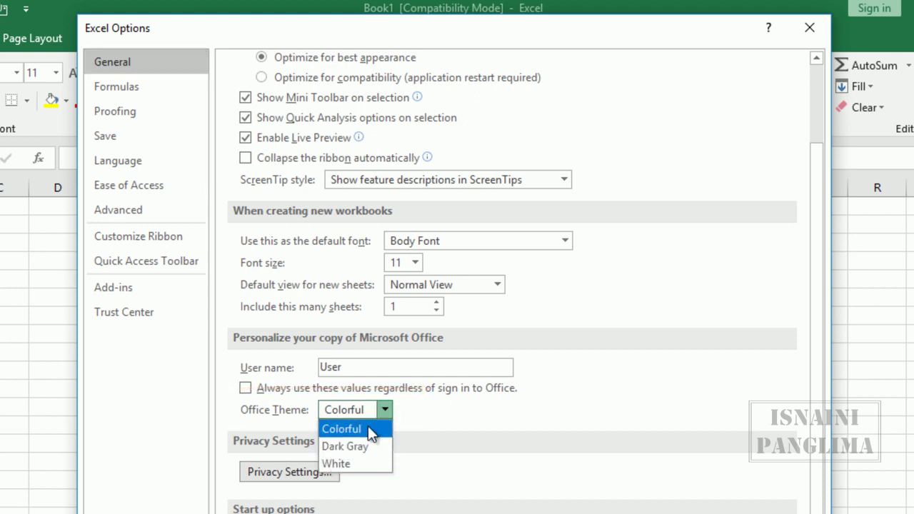
pyautogui.click(361, 446)
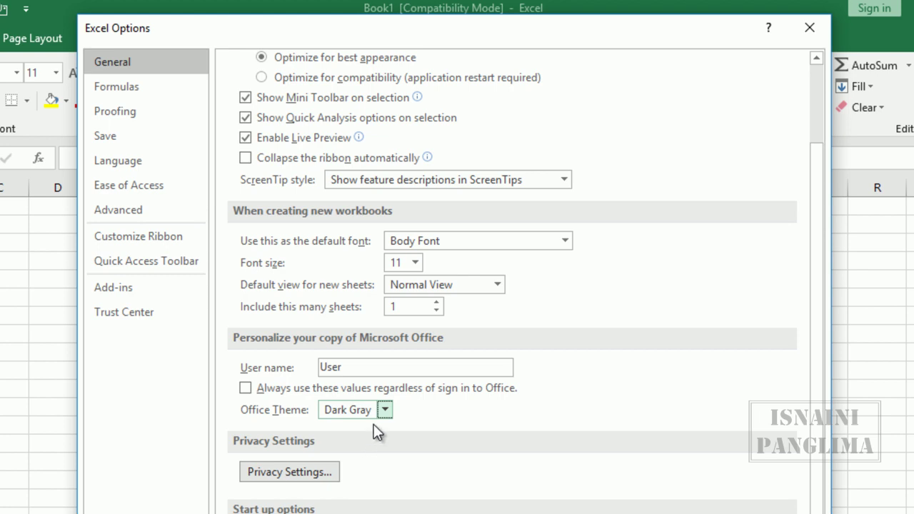
pyautogui.click(384, 410)
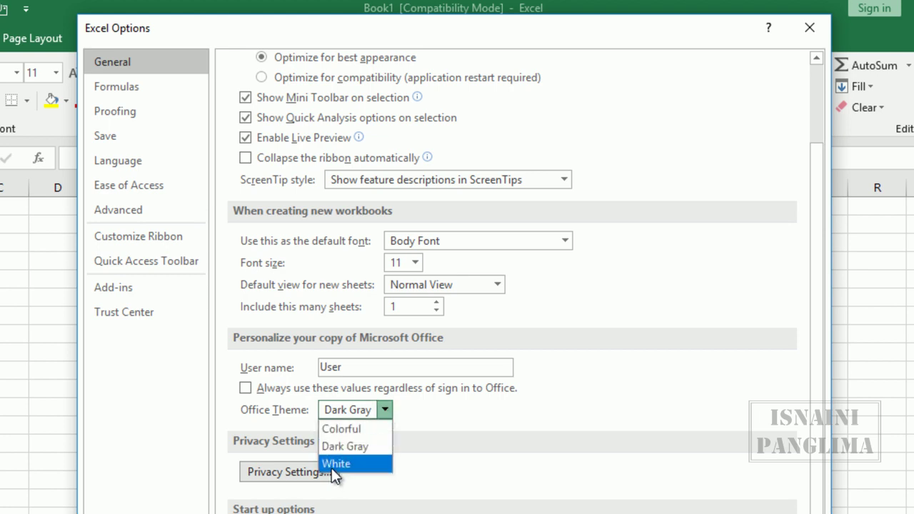
pyautogui.click(336, 444)
pyautogui.click(721, 474)
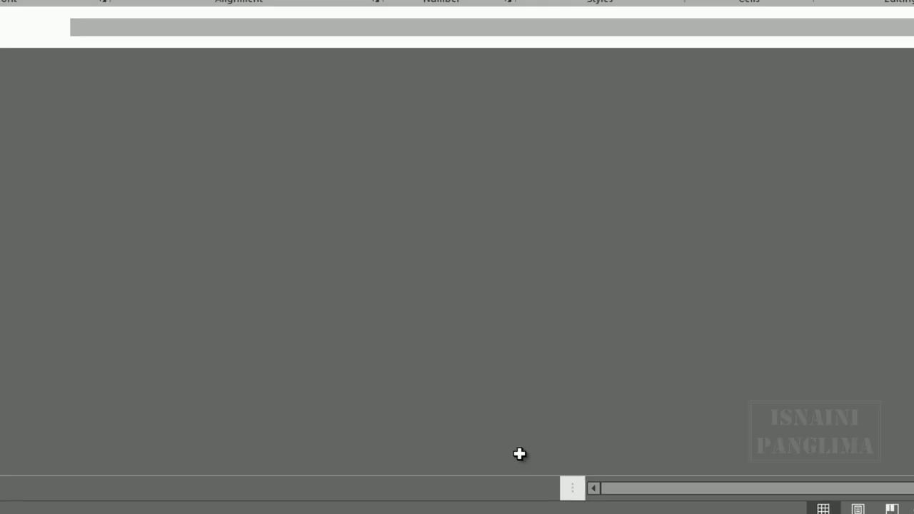
pyautogui.scroll(-4, 308, 305)
pyautogui.scroll(2, 304, 314)
pyautogui.scroll(9, 300, 321)
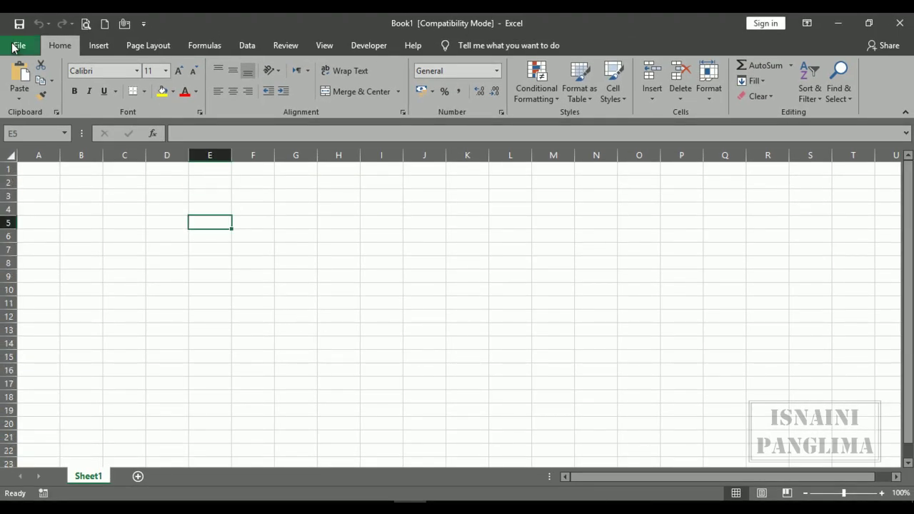
# - Open the LEGER NILAI KELAS 9A_KTSP 2018-2019 workbook from Recent and view its File Info page
pyautogui.click(14, 44)
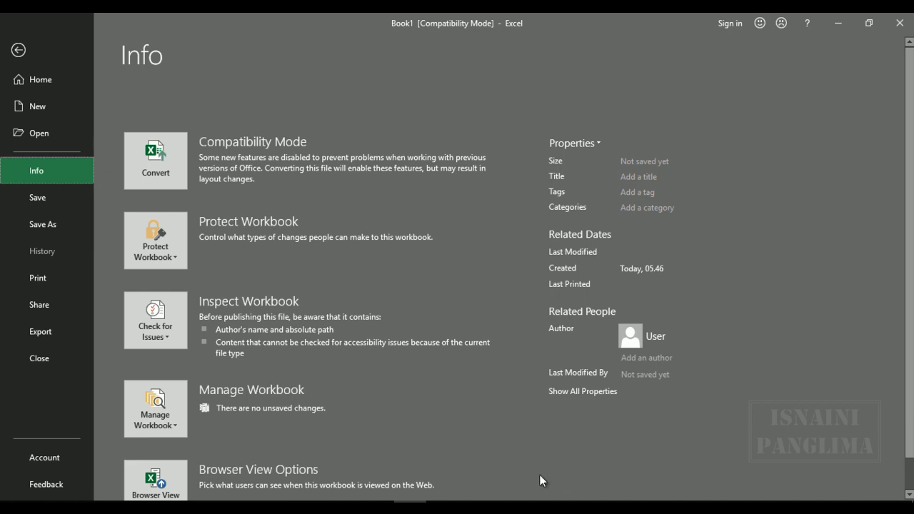
pyautogui.moveTo(427, 332)
pyautogui.click(18, 50)
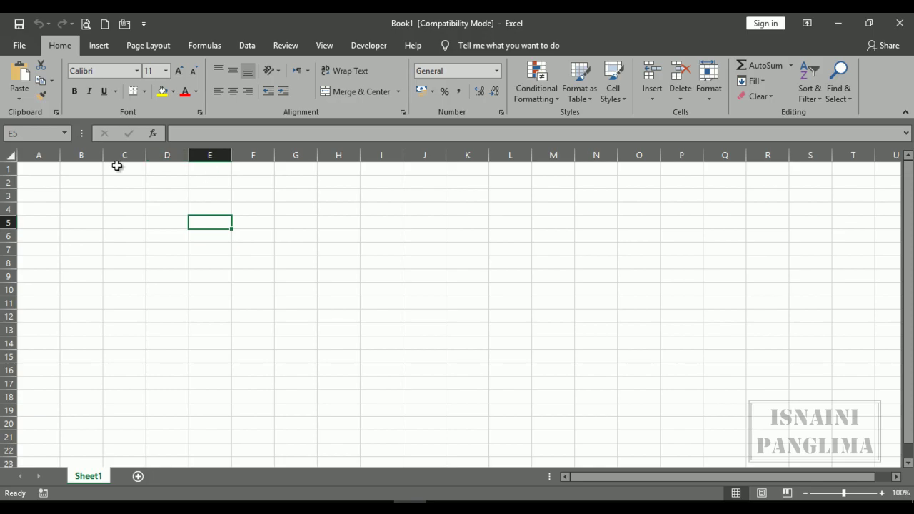
pyautogui.hotkey('ctrl', 'o')
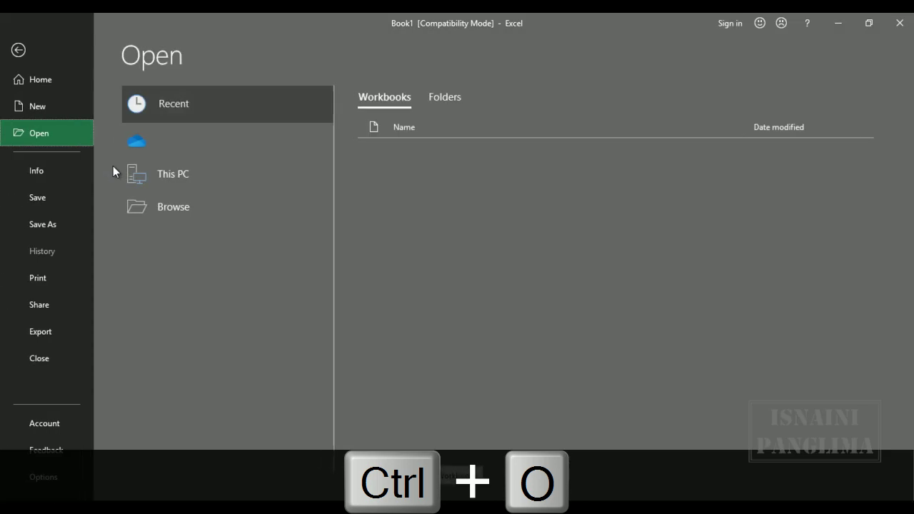
pyautogui.click(442, 209)
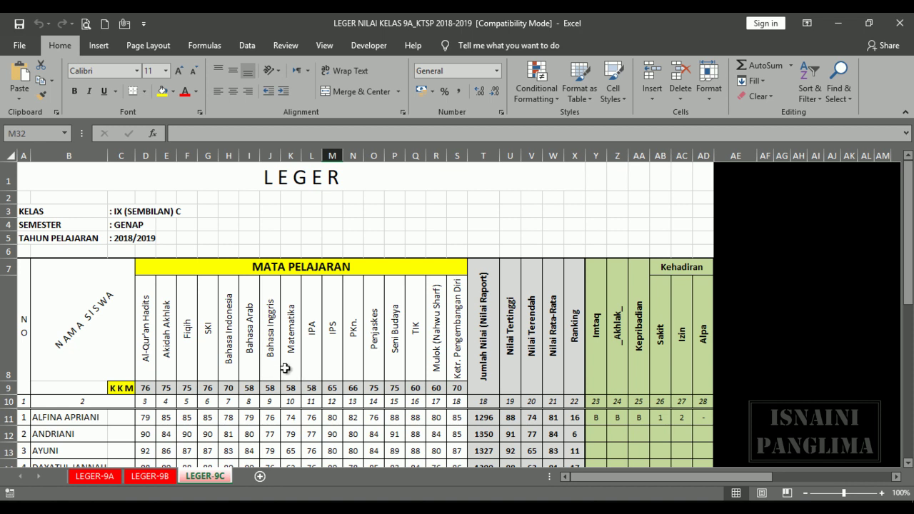
pyautogui.click(16, 46)
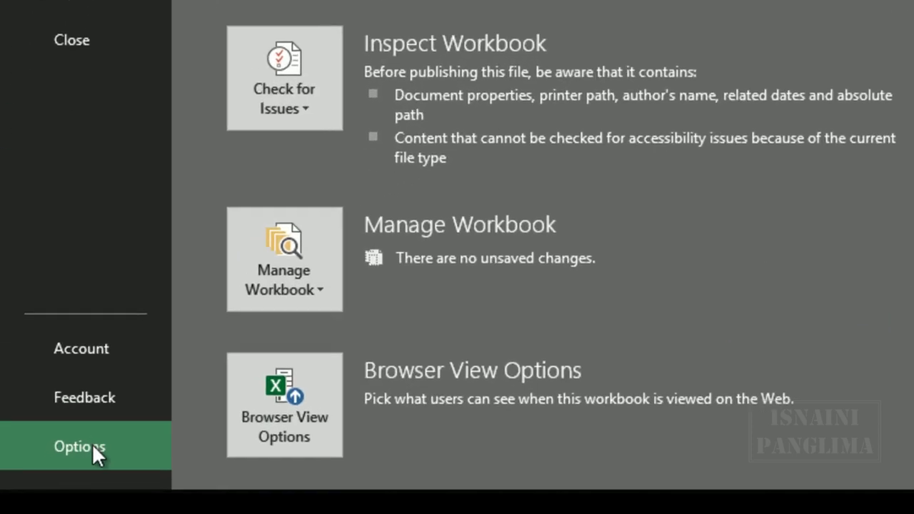
# - Switch the Office Theme back to White, then close Excel 2016
pyautogui.click(32, 499)
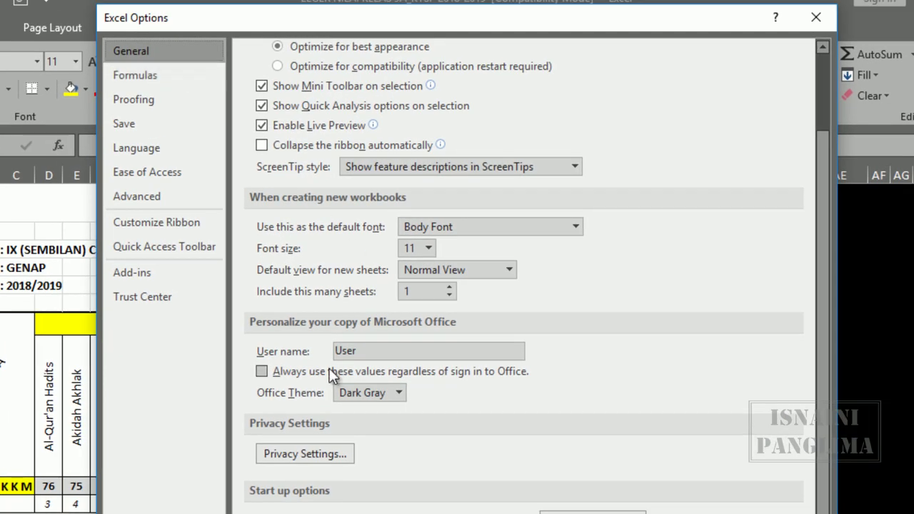
pyautogui.click(357, 395)
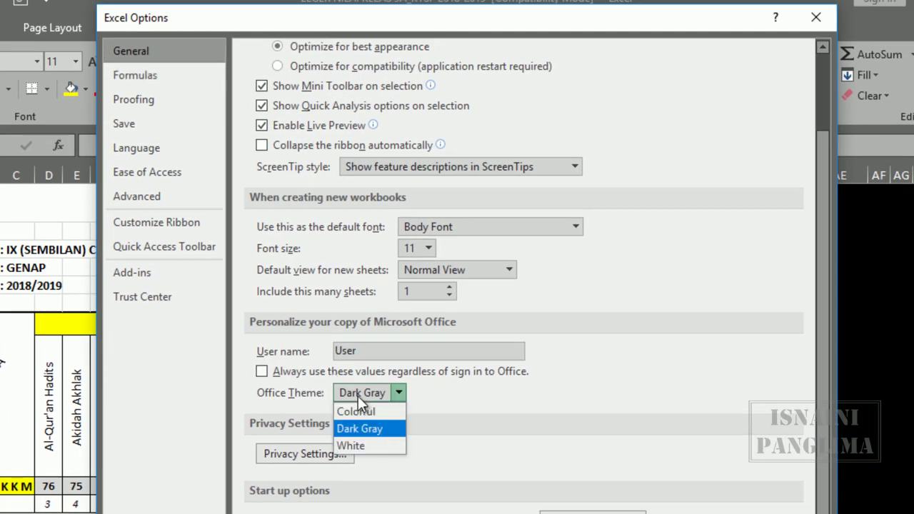
pyautogui.click(354, 445)
pyautogui.press('Return')
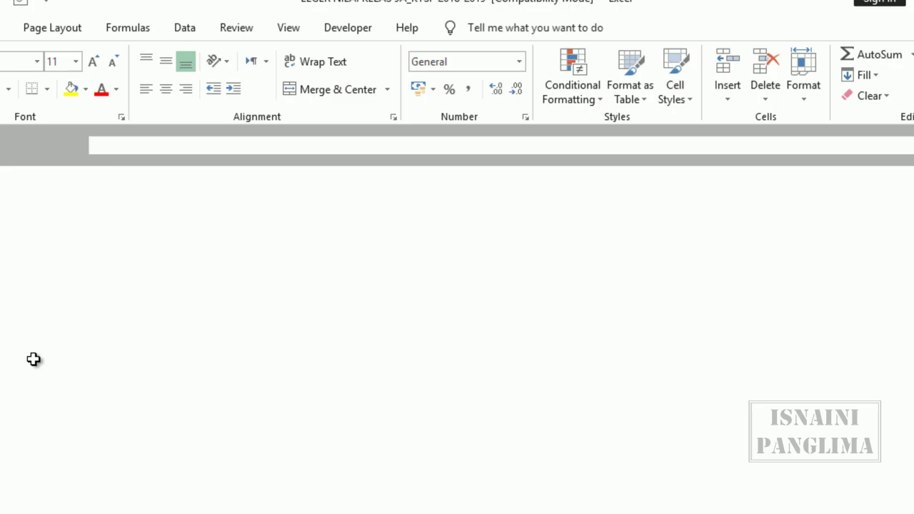
pyautogui.click(158, 266)
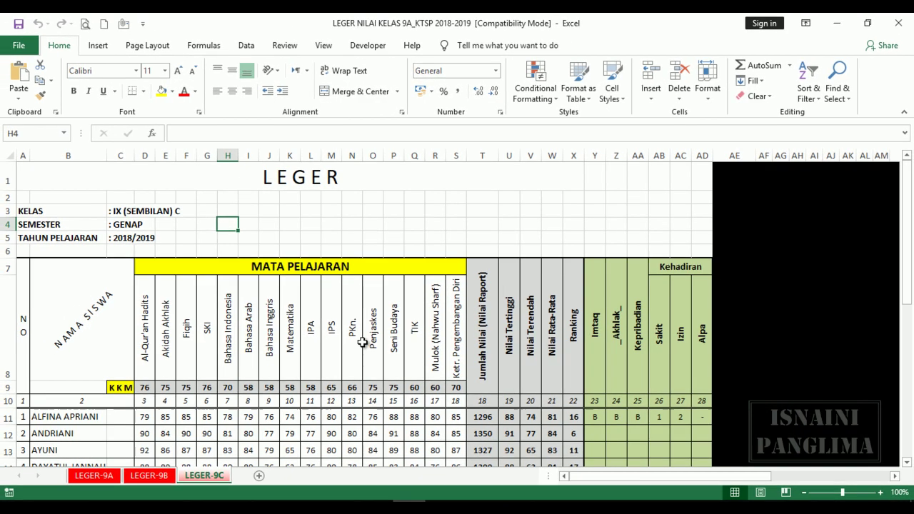
pyautogui.click(898, 23)
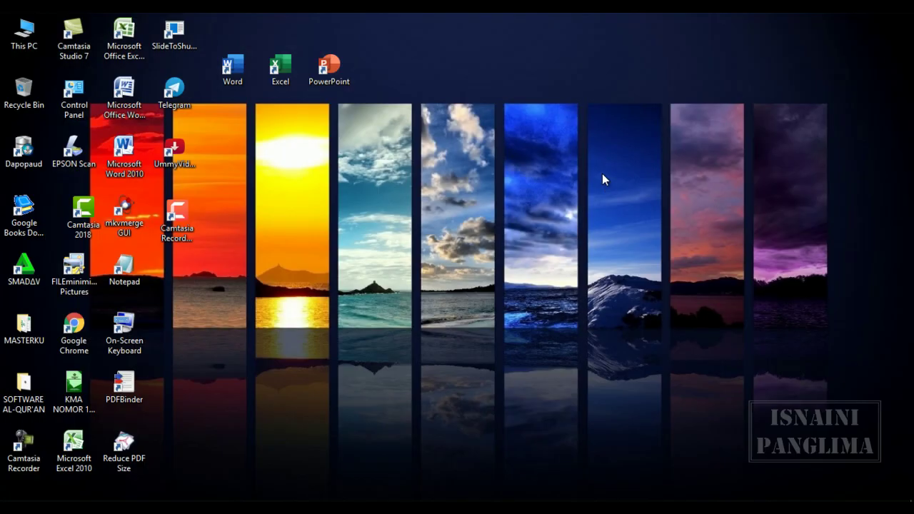
# - Launch Excel 2010 and open its Excel Options window from the File view
pyautogui.doubleClick(78, 463)
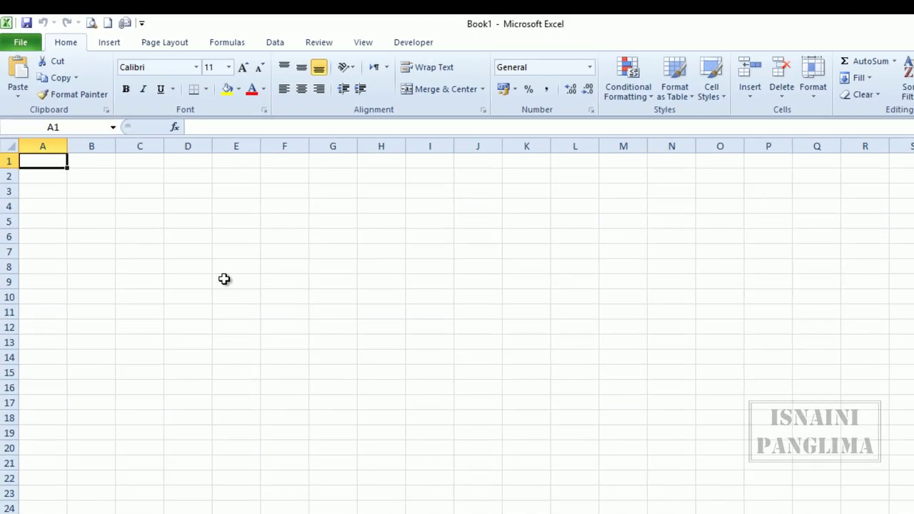
pyautogui.click(298, 361)
pyautogui.click(163, 309)
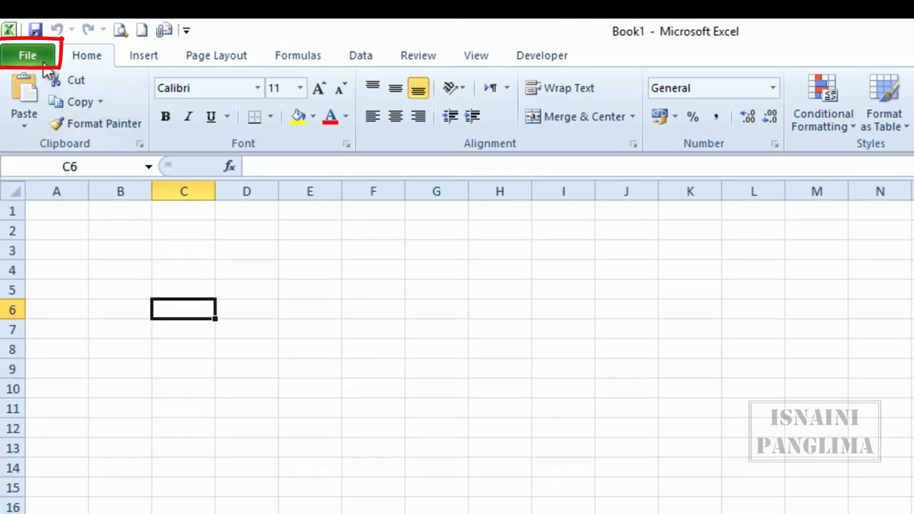
pyautogui.click(40, 61)
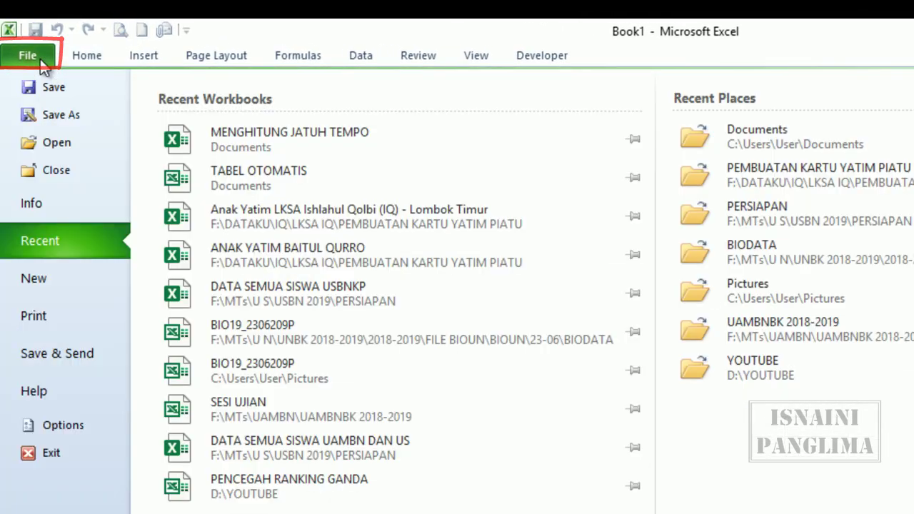
pyautogui.click(75, 427)
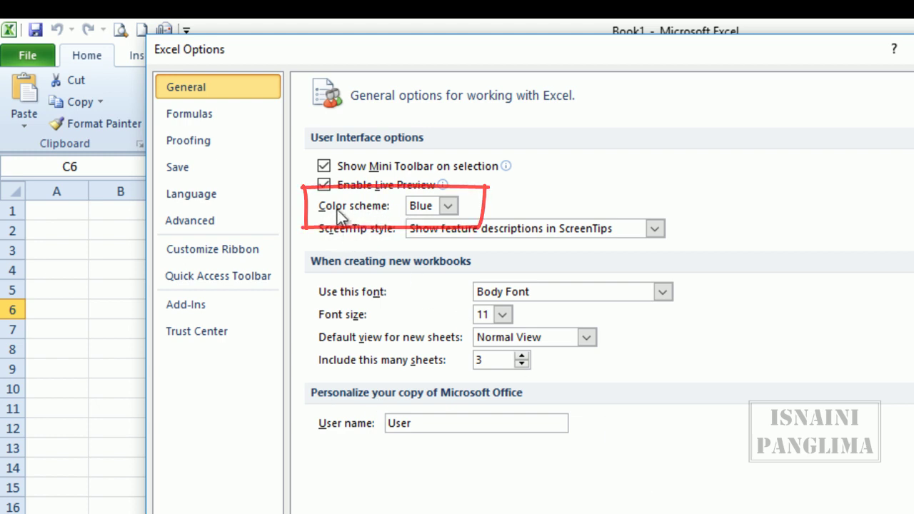
# - Change the Excel 2010 colour scheme from Blue to Black and check the File view
pyautogui.click(446, 205)
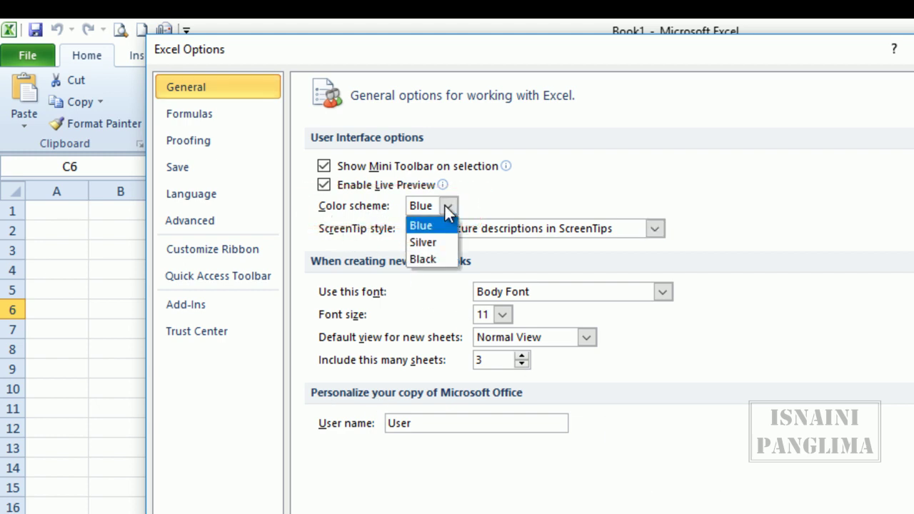
pyautogui.click(442, 257)
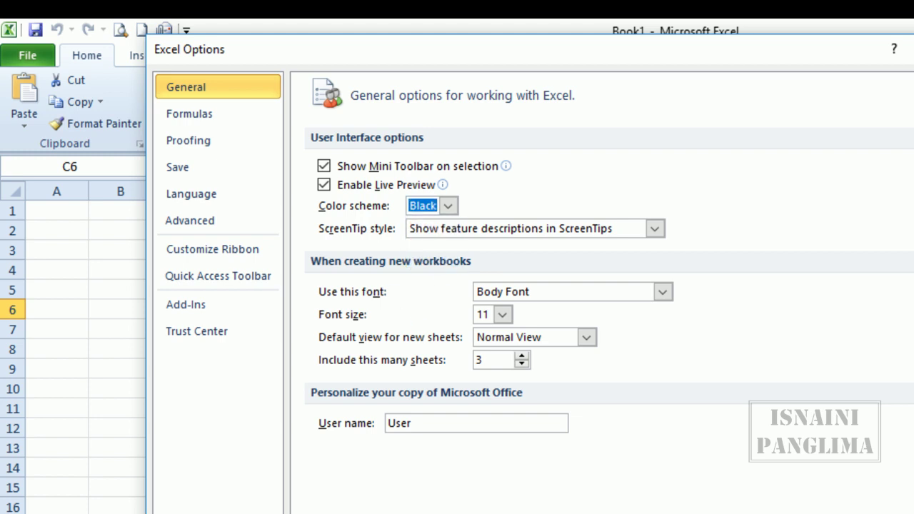
pyautogui.press('Return')
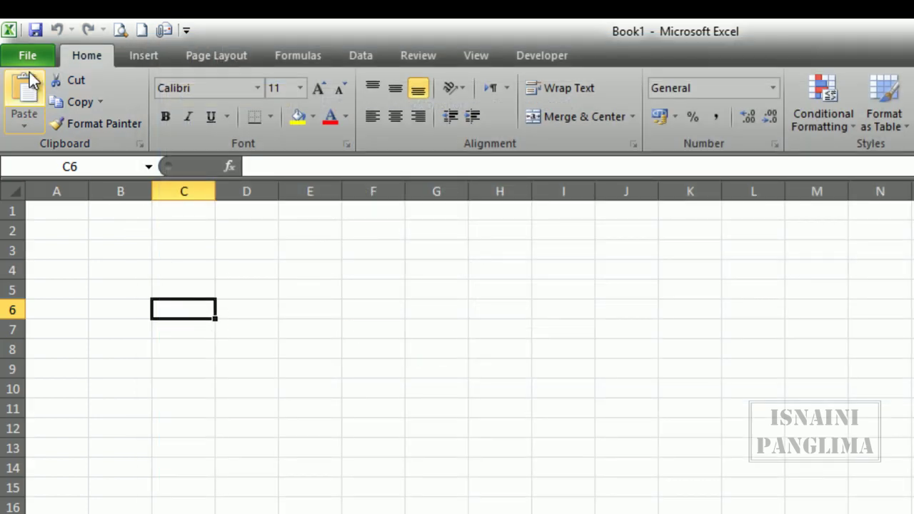
pyautogui.click(27, 55)
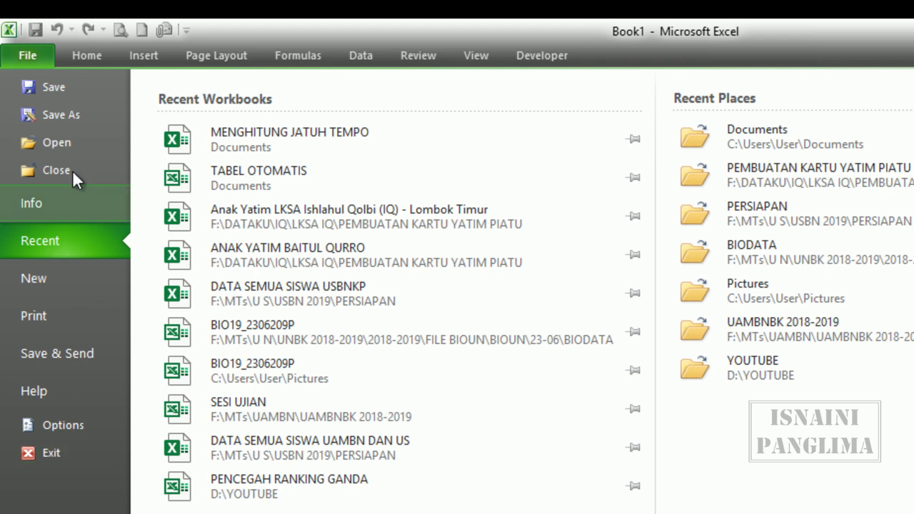
pyautogui.click(31, 60)
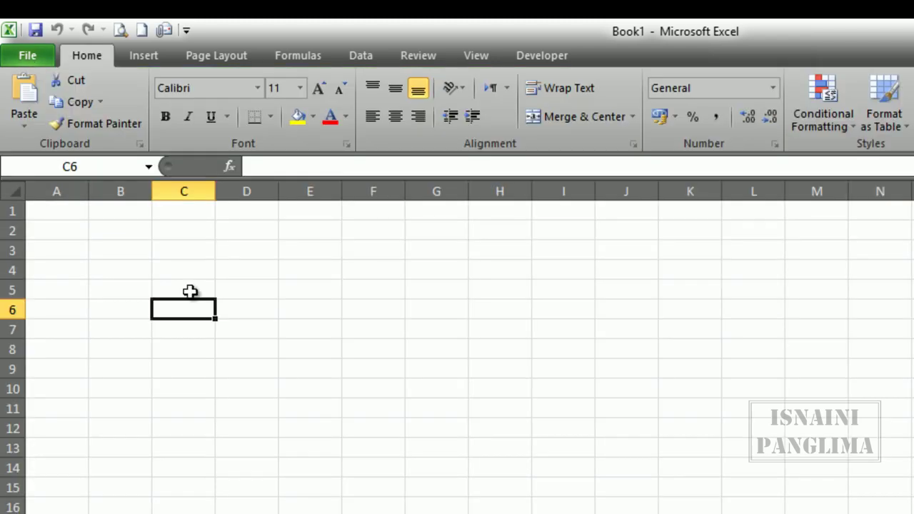
pyautogui.click(336, 435)
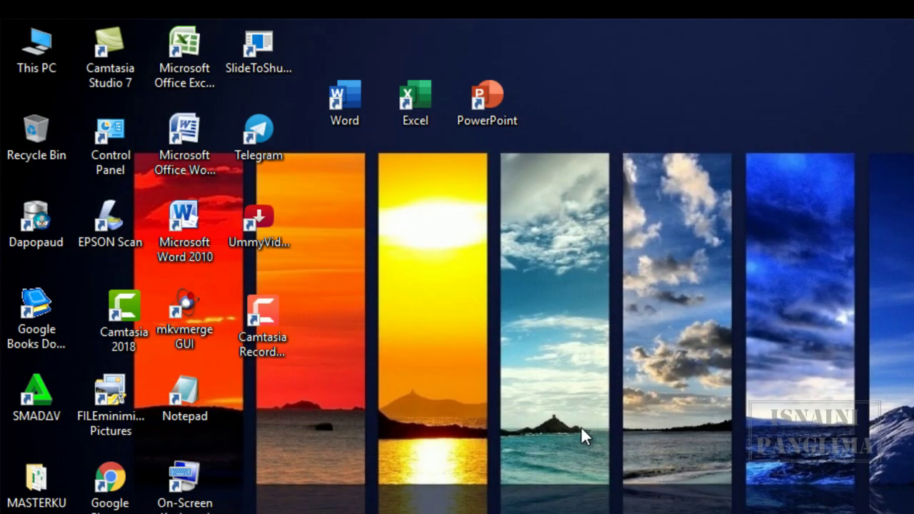
# - Launch Excel 2007 and open Excel Options from the Office button menu
pyautogui.doubleClick(187, 69)
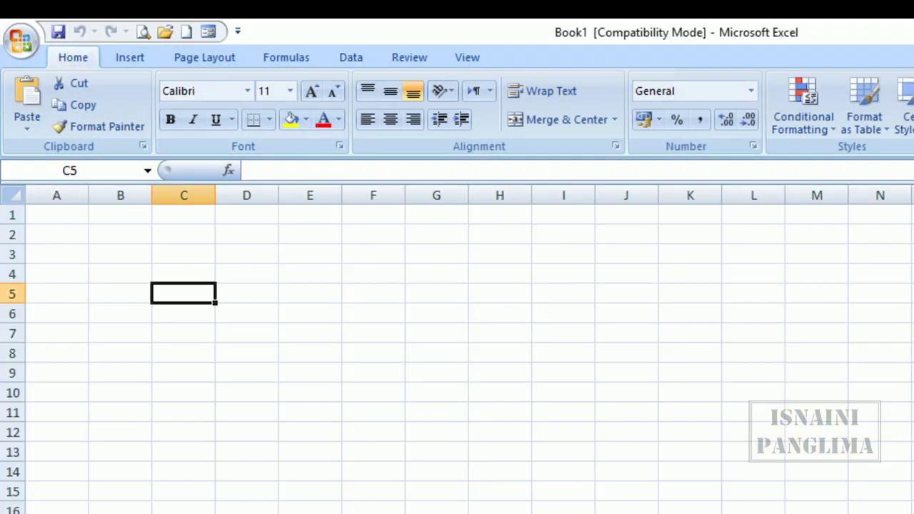
pyautogui.click(349, 387)
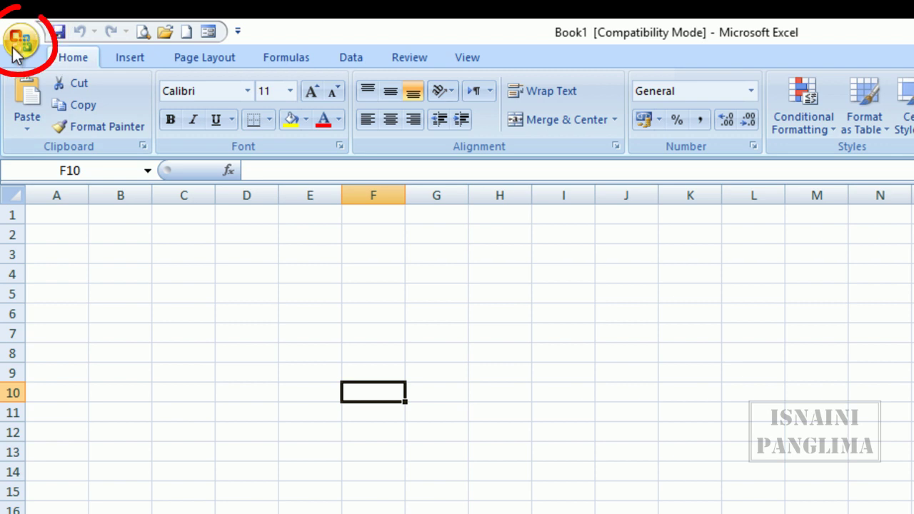
pyautogui.click(19, 42)
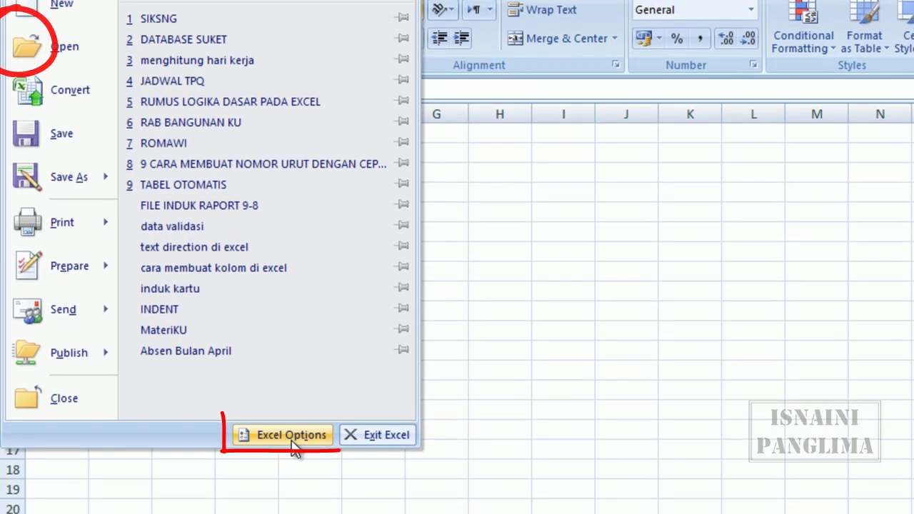
pyautogui.click(285, 511)
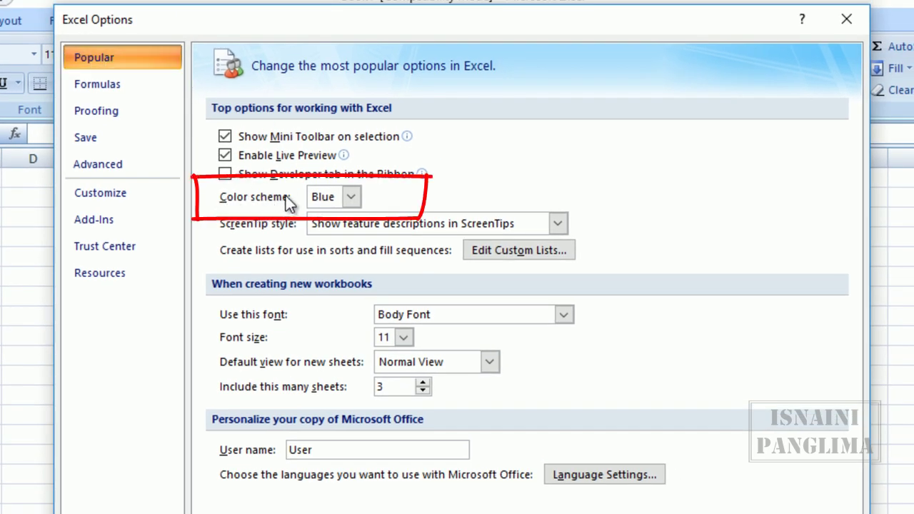
# - Set the Excel 2007 colour scheme to Black, confirm with OK, and check the Office menu
pyautogui.click(349, 200)
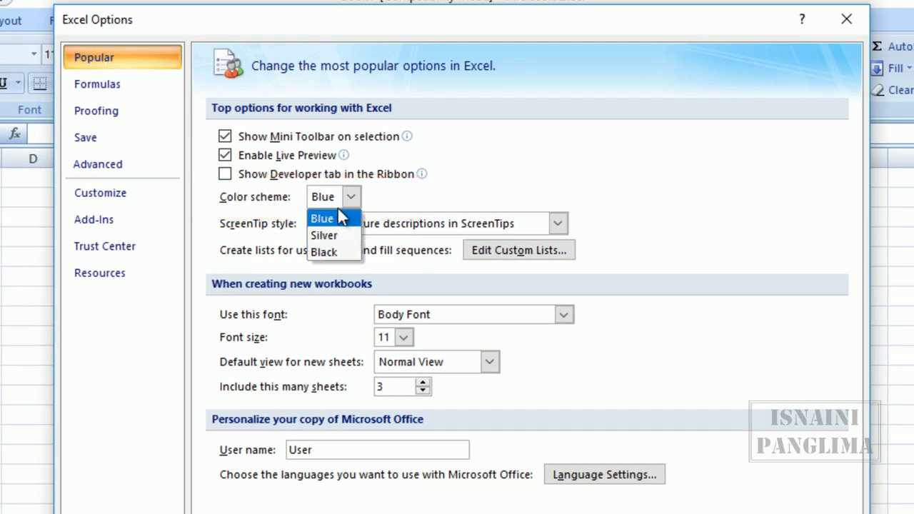
pyautogui.click(327, 252)
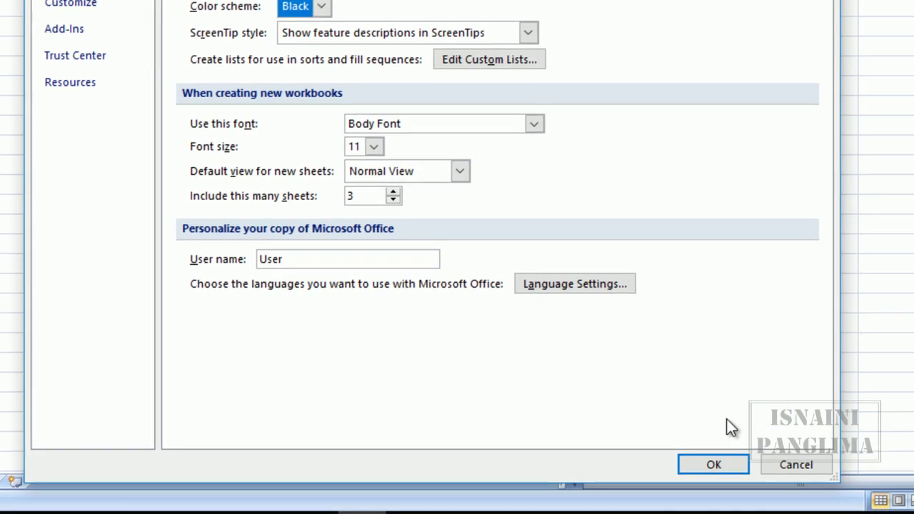
pyautogui.click(743, 463)
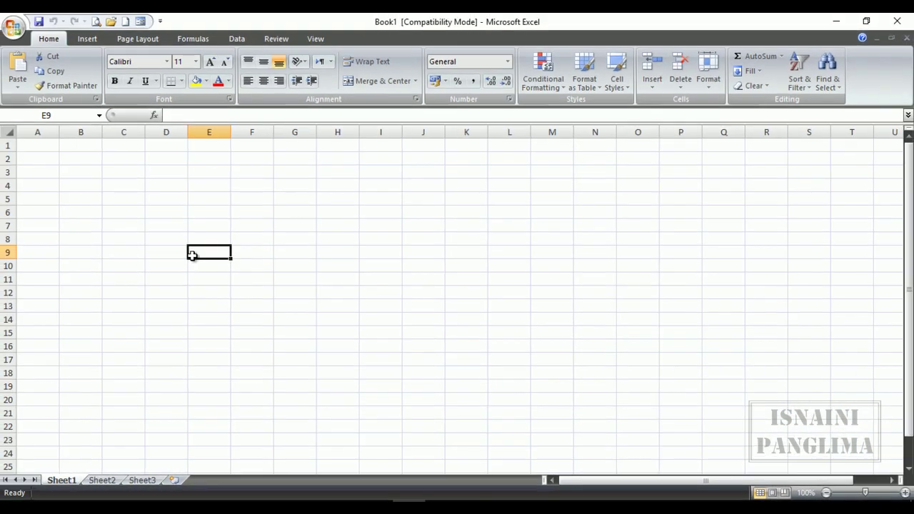
pyautogui.click(13, 28)
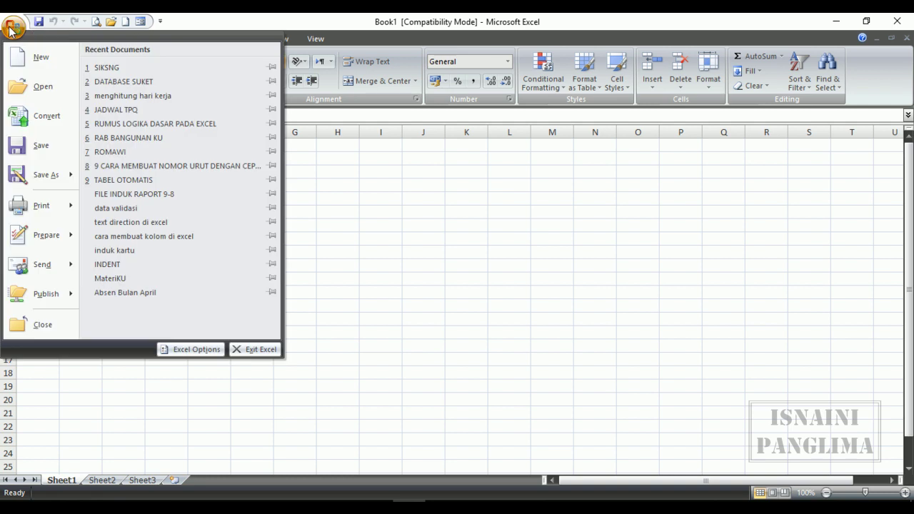
pyautogui.click(334, 346)
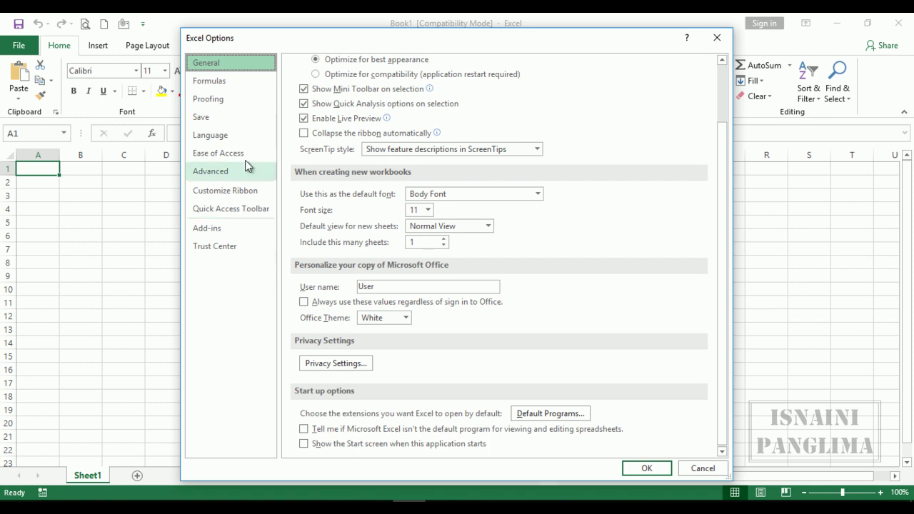
# - Change Excel 2016's Office Theme from White to Dark Gray and confirm with OK
pyautogui.click(392, 320)
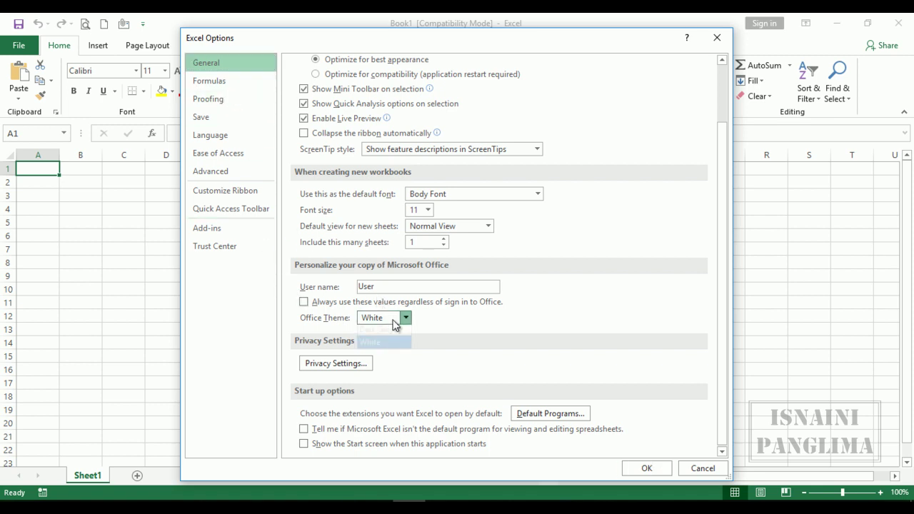
pyautogui.click(385, 346)
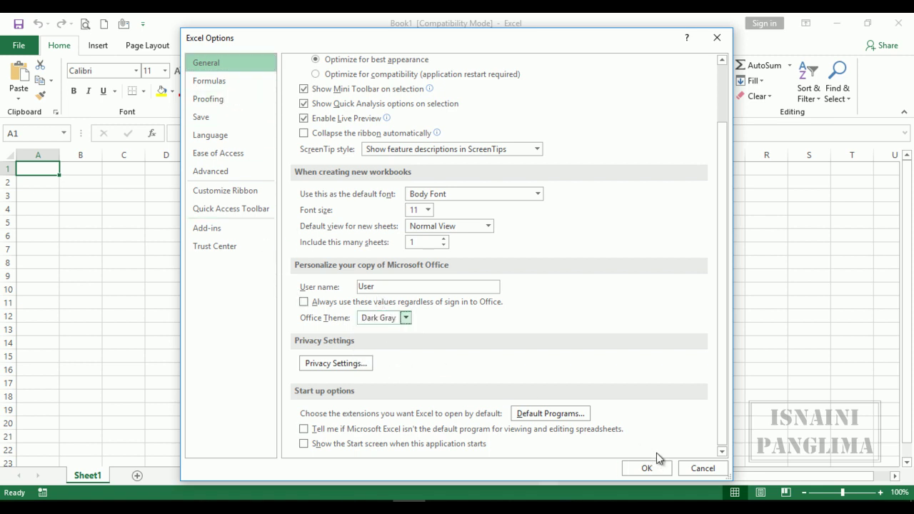
pyautogui.click(651, 466)
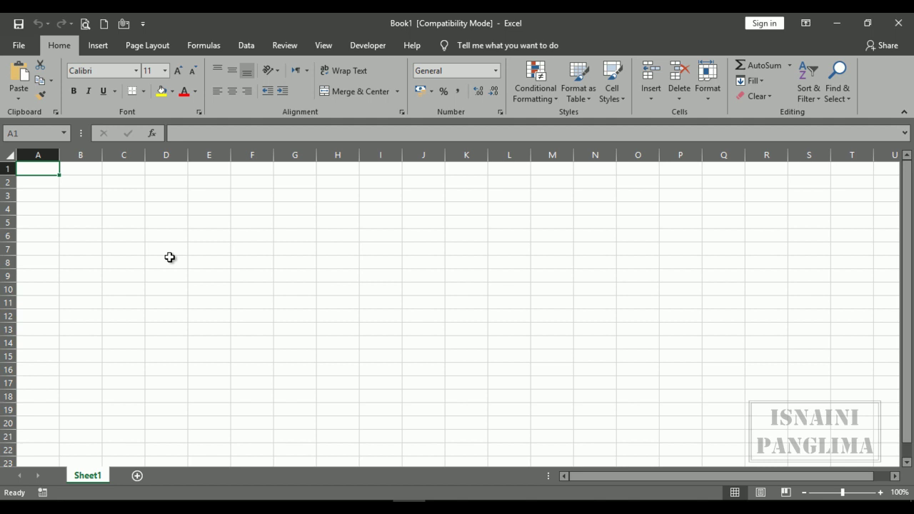
# - Open Book1's File Info page to view it in the Dark Gray theme
pyautogui.click(19, 49)
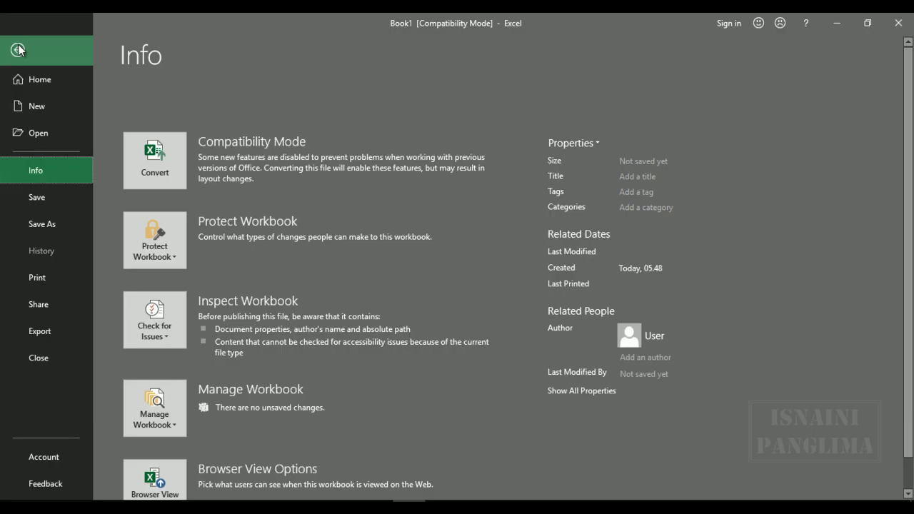